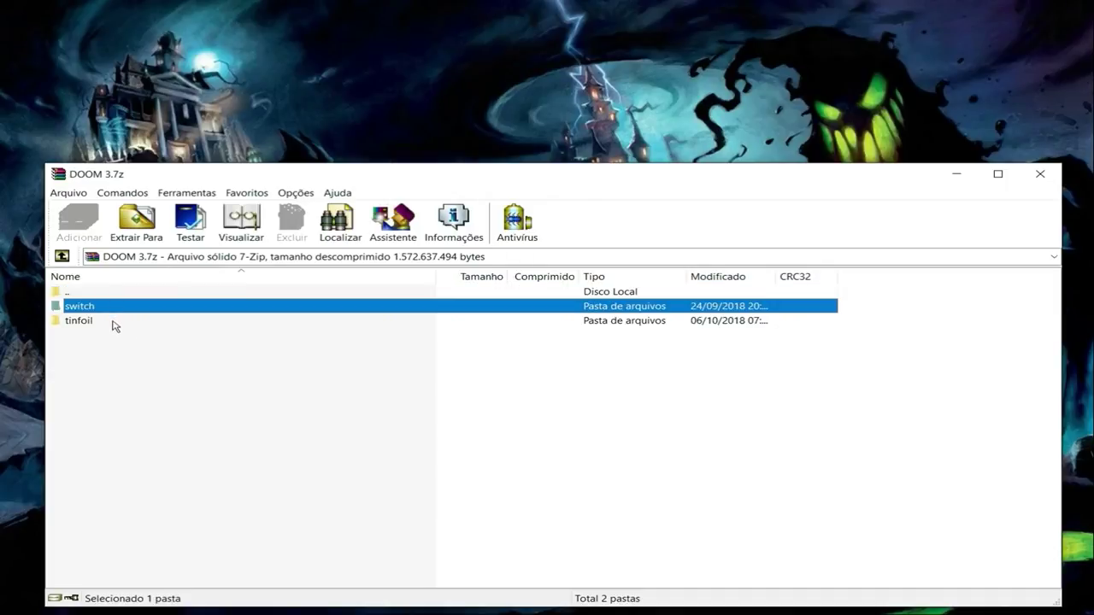
Extract the switch and tinfoil folders from DOOM 3.7z to the desktop using the archive password, and close the archive
{"action": "left_click", "coordinate": [114, 322], "text": "shift"}
{"action": "left_click_drag", "start_coordinate": [133, 307], "coordinate": [363, 74]}
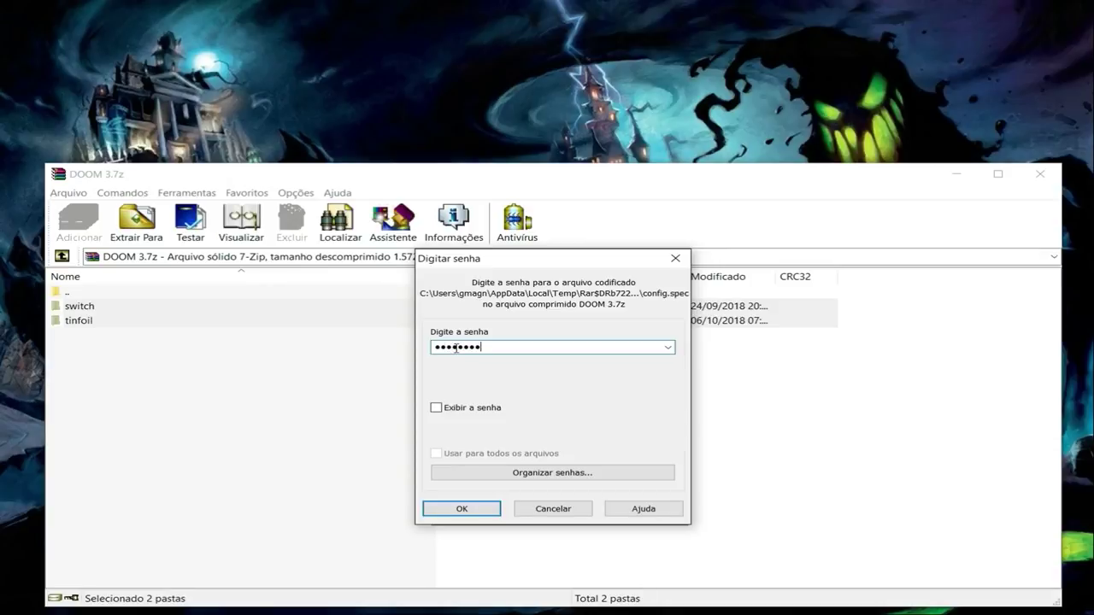
{"action": "left_click", "coordinate": [483, 511]}
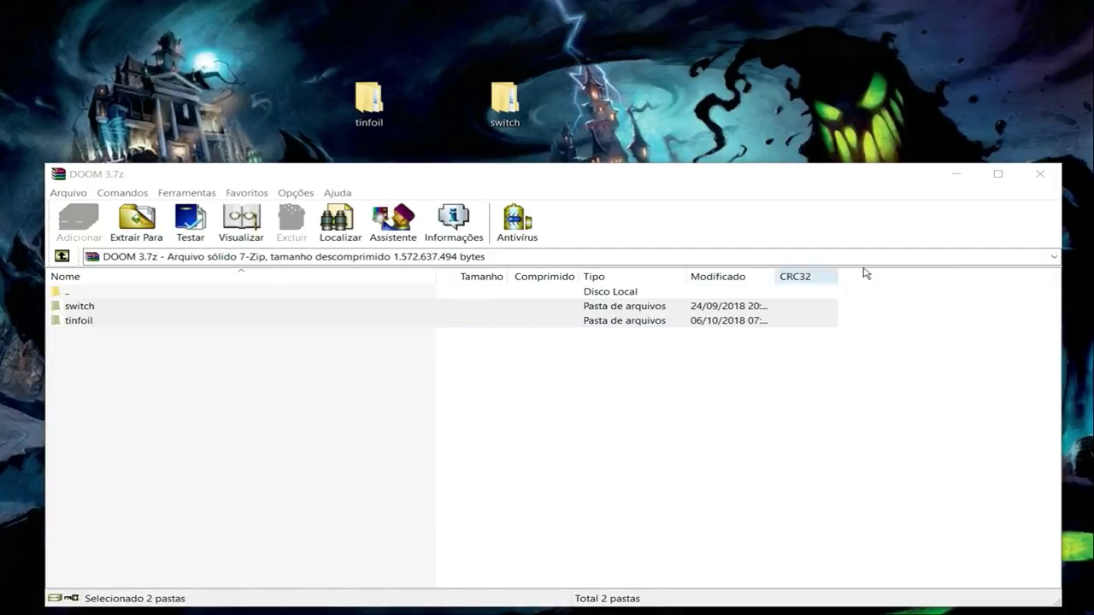
{"action": "left_click", "coordinate": [1041, 175]}
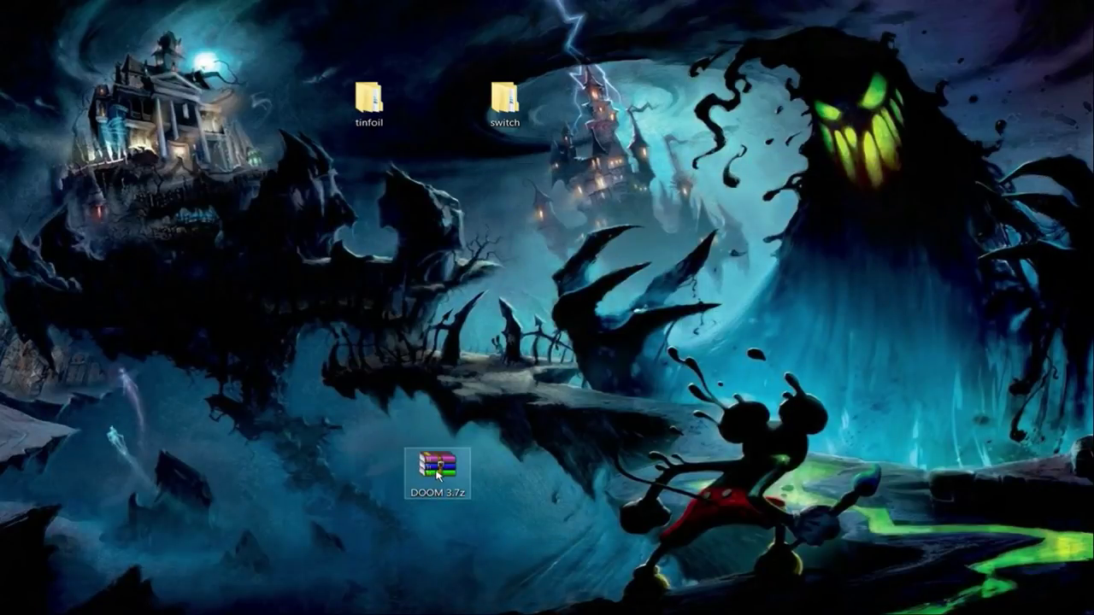
Clear the DOOM 3.7z archive off the desktop and place the tinfoil and switch folders side by side in the archive's former area
{"action": "left_click_drag", "start_coordinate": [438, 474], "coordinate": [505, 102]}
{"action": "left_click_drag", "start_coordinate": [368, 101], "coordinate": [240, 479]}
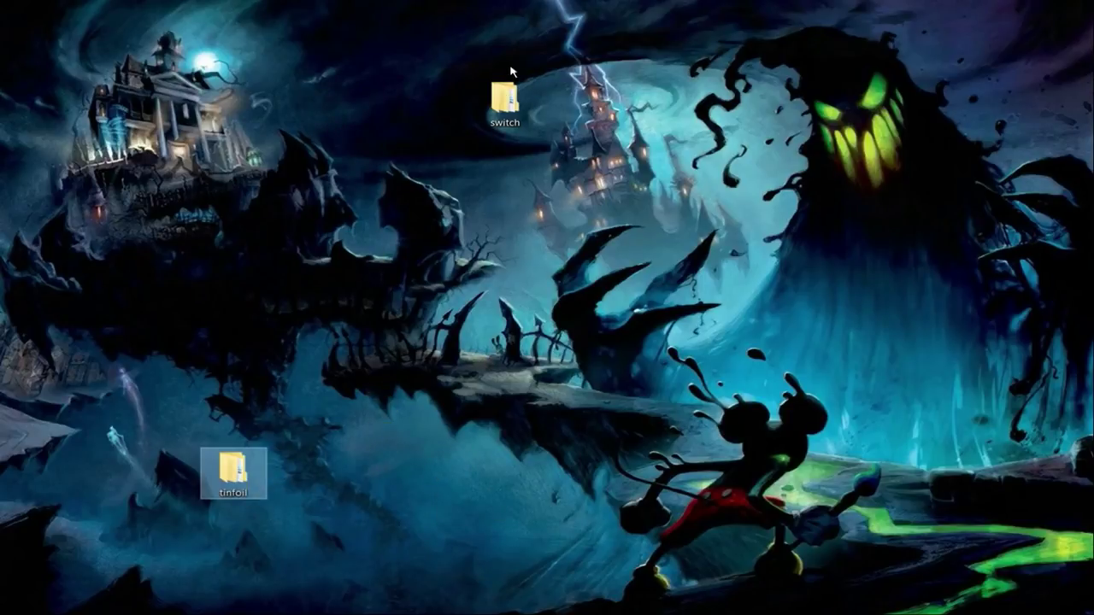
{"action": "left_click_drag", "start_coordinate": [495, 105], "coordinate": [343, 472]}
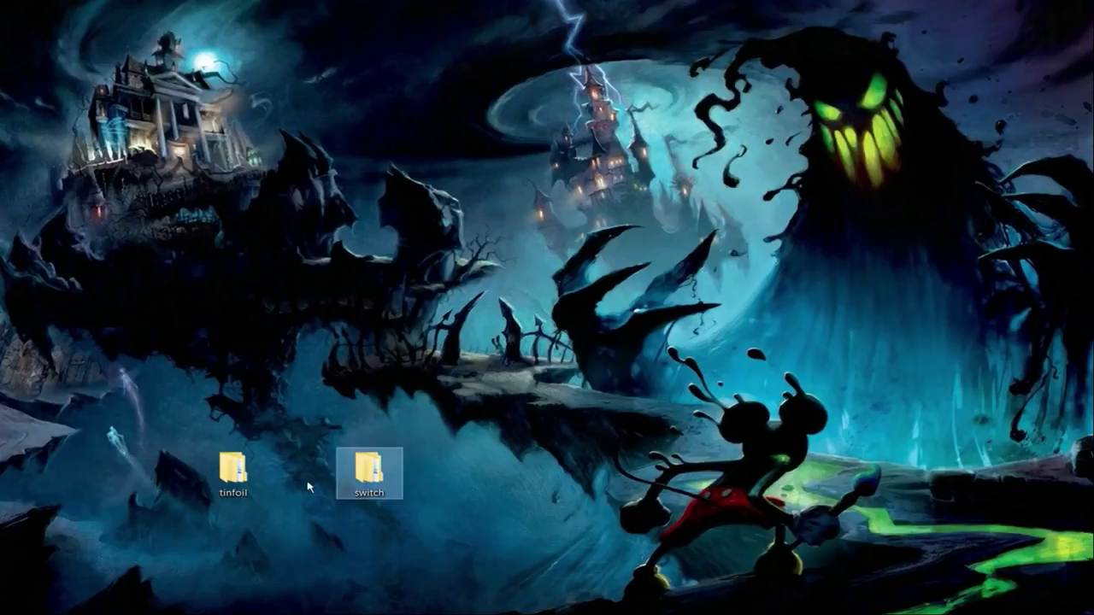
Inspect the desktop tinfoil folder and its nsp subfolder, trying the extra large icons layout before returning to details
{"action": "left_click", "coordinate": [248, 468]}
{"action": "key", "text": "Return"}
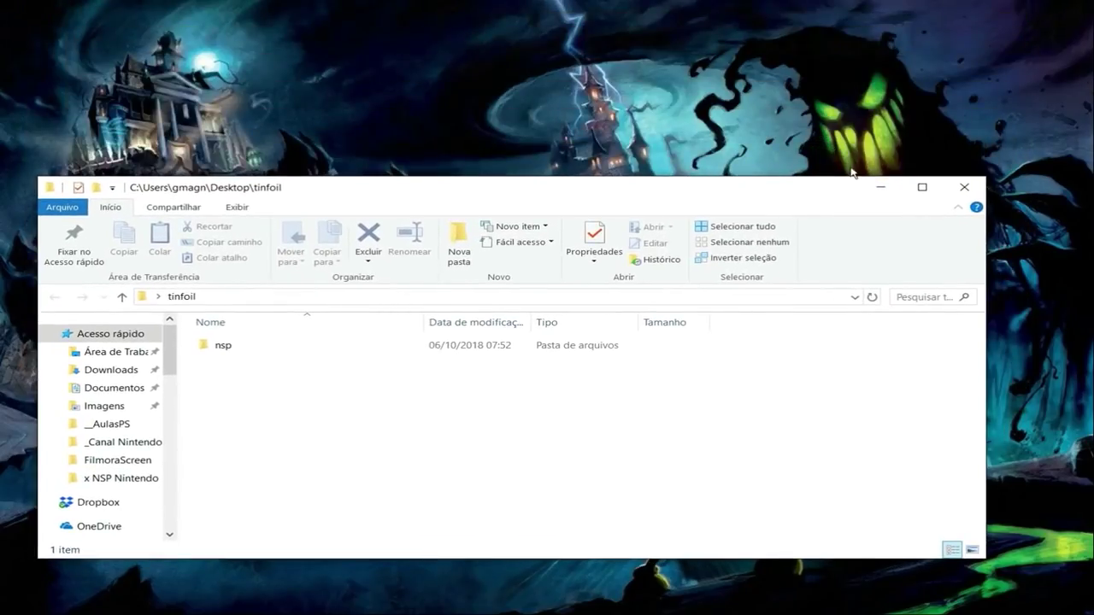
{"action": "left_click", "coordinate": [238, 209]}
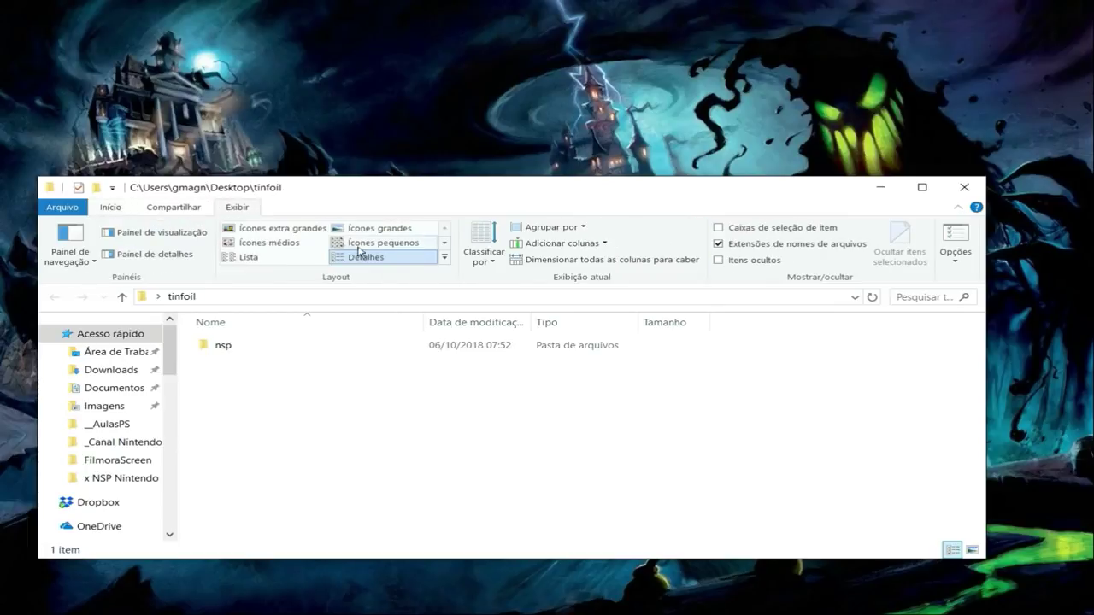
{"action": "left_click", "coordinate": [282, 229]}
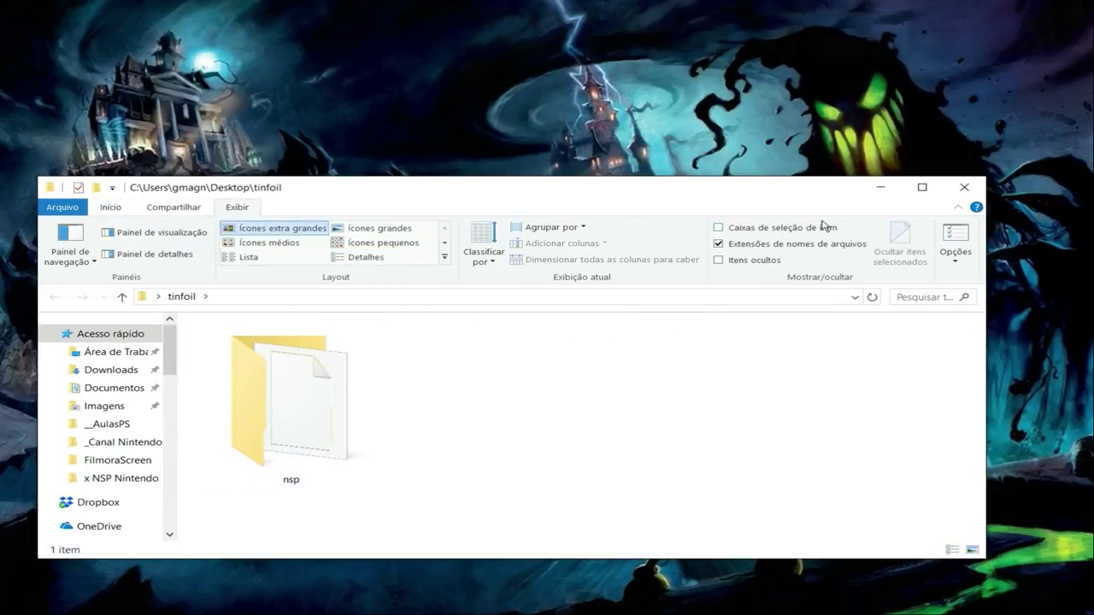
{"action": "left_click", "coordinate": [371, 230]}
{"action": "double_click", "coordinate": [243, 363]}
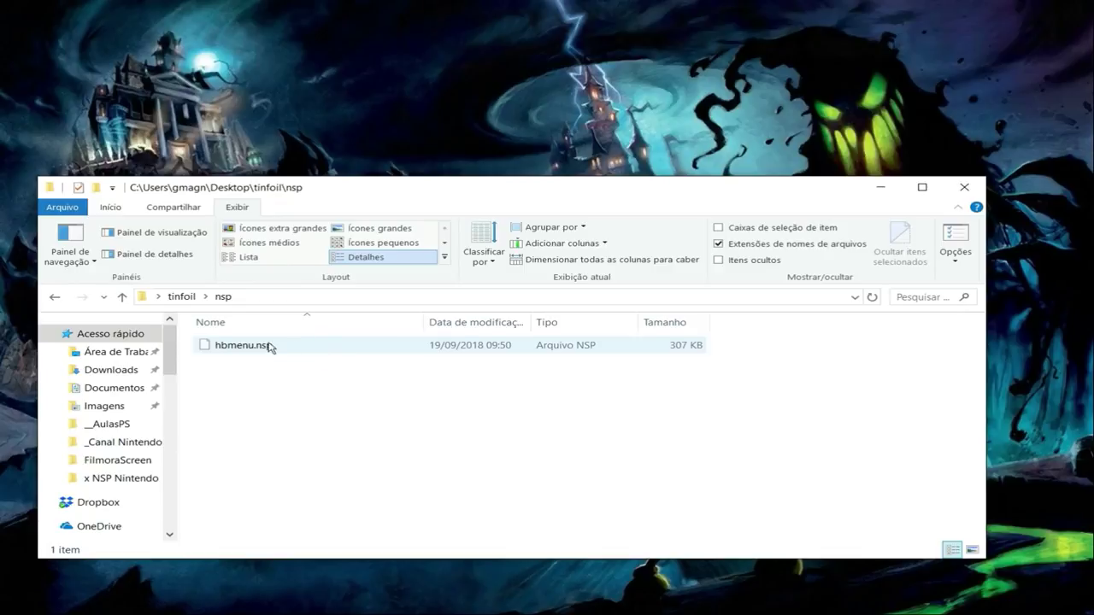
{"action": "left_click", "coordinate": [969, 189]}
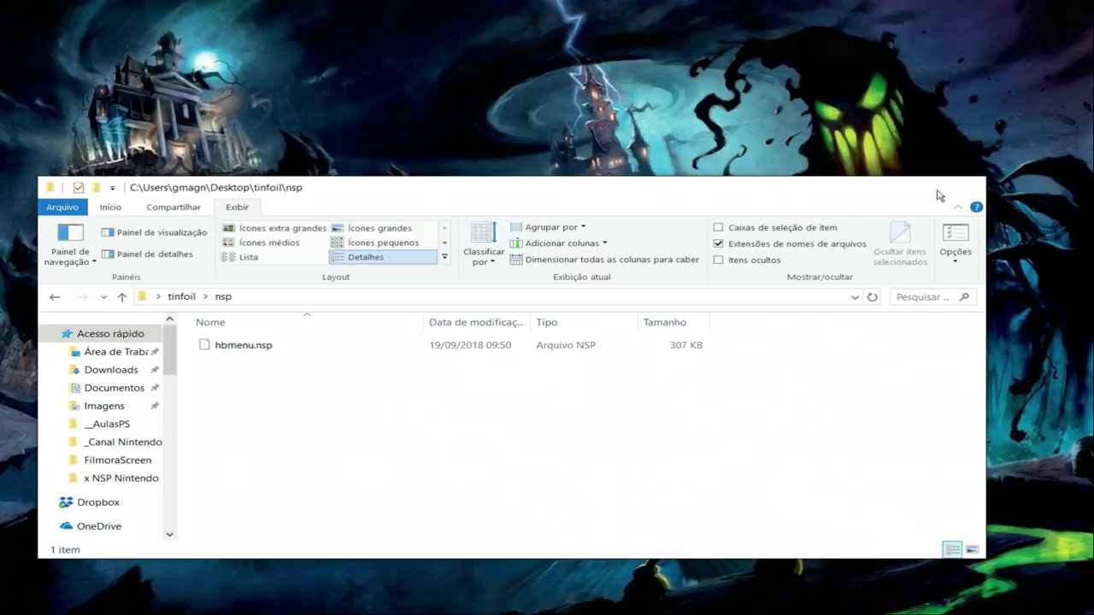
Inspect the contents of the desktop switch folder down to the dhewm3 and base subfolders
{"action": "double_click", "coordinate": [366, 475]}
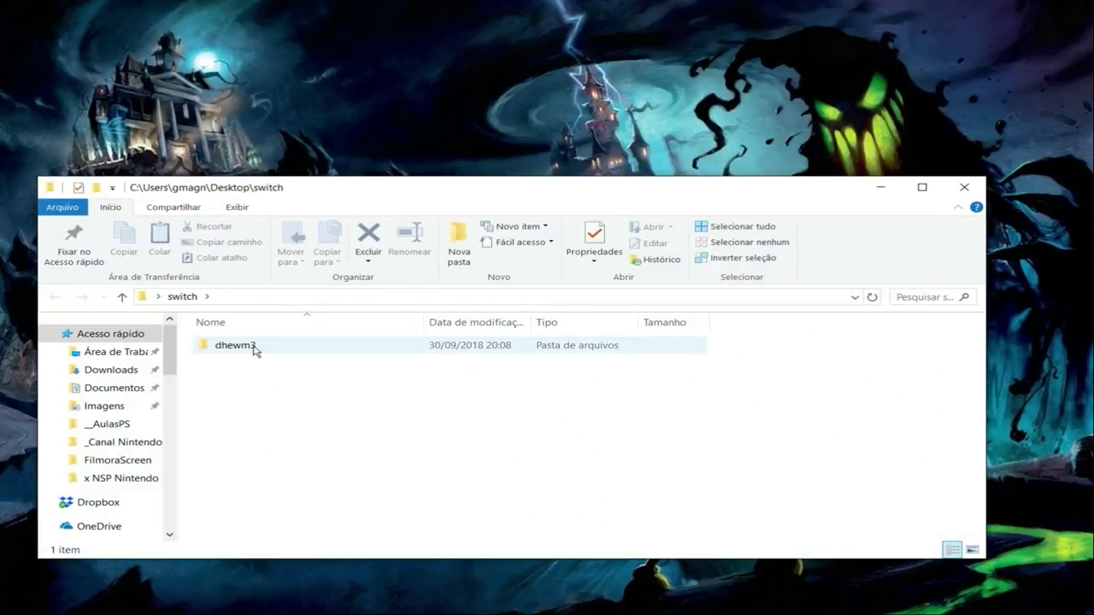
{"action": "double_click", "coordinate": [254, 346]}
{"action": "double_click", "coordinate": [273, 346]}
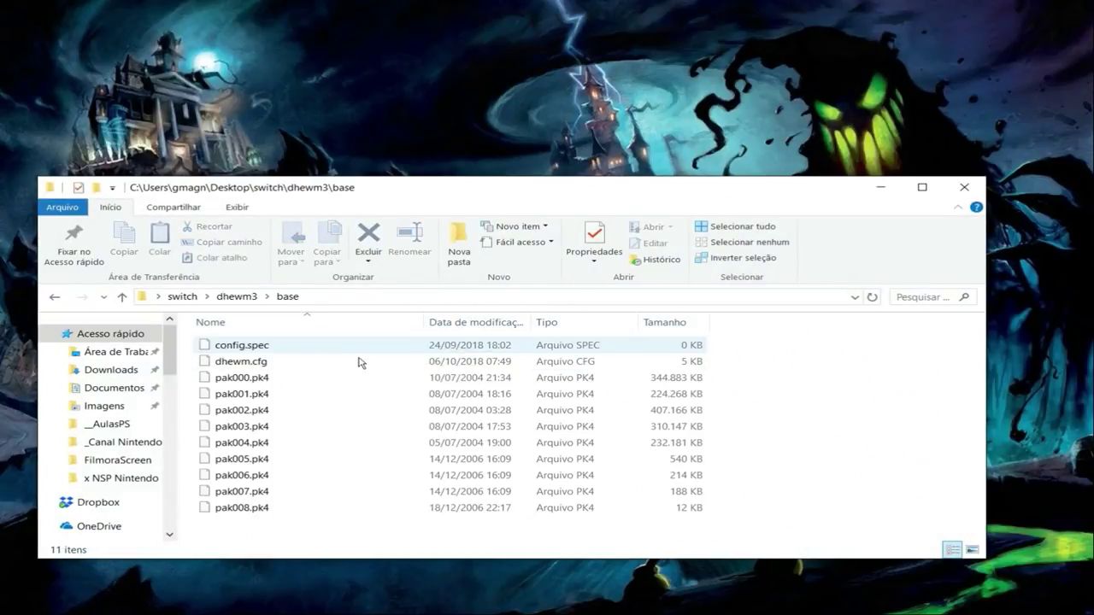
{"action": "left_click", "coordinate": [124, 298]}
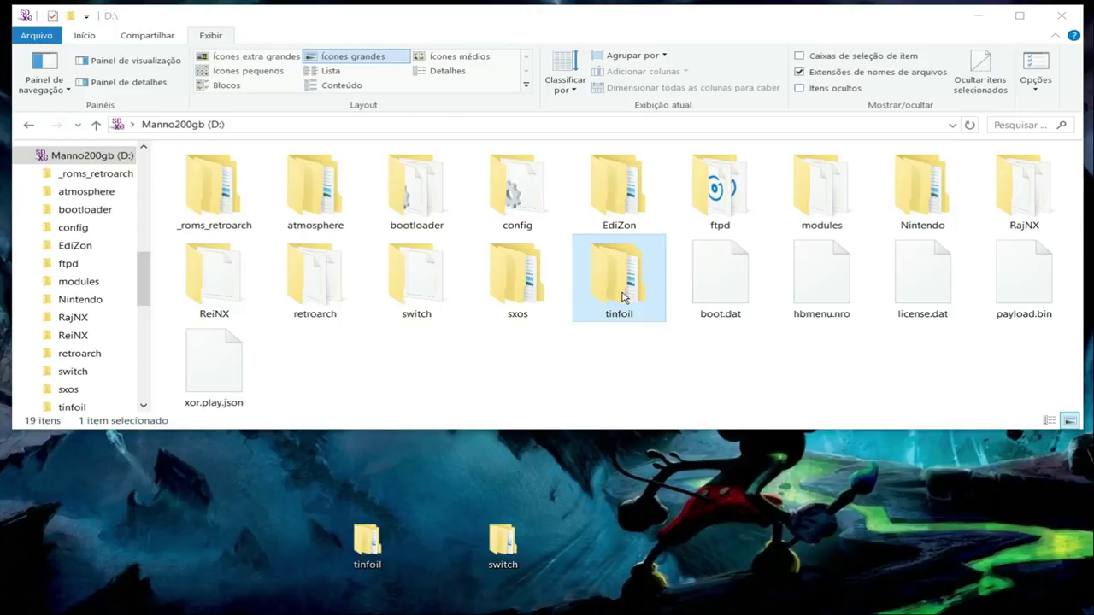
Compare the switch and tinfoil folders on the D: drive with the matching folders on the desktop
{"action": "left_click", "coordinate": [431, 289]}
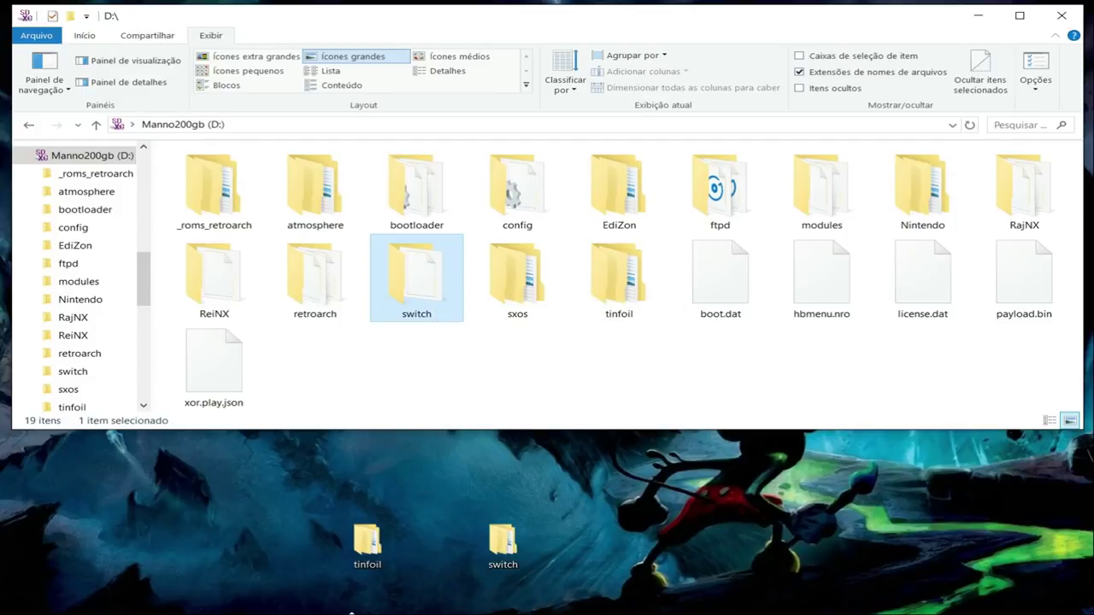
{"action": "left_click", "coordinate": [376, 560]}
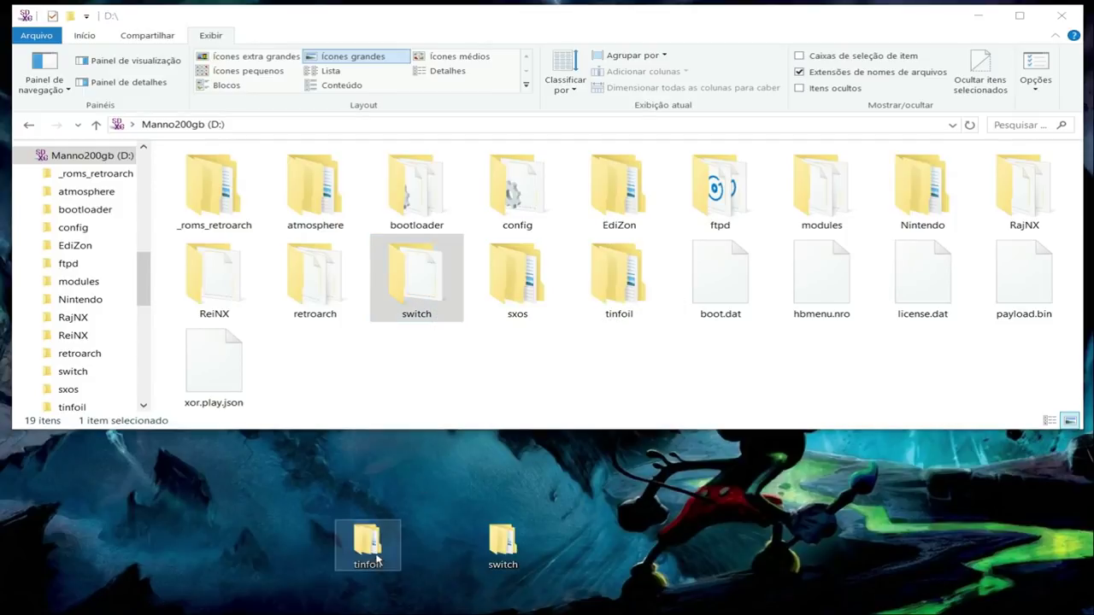
{"action": "left_click", "coordinate": [515, 559]}
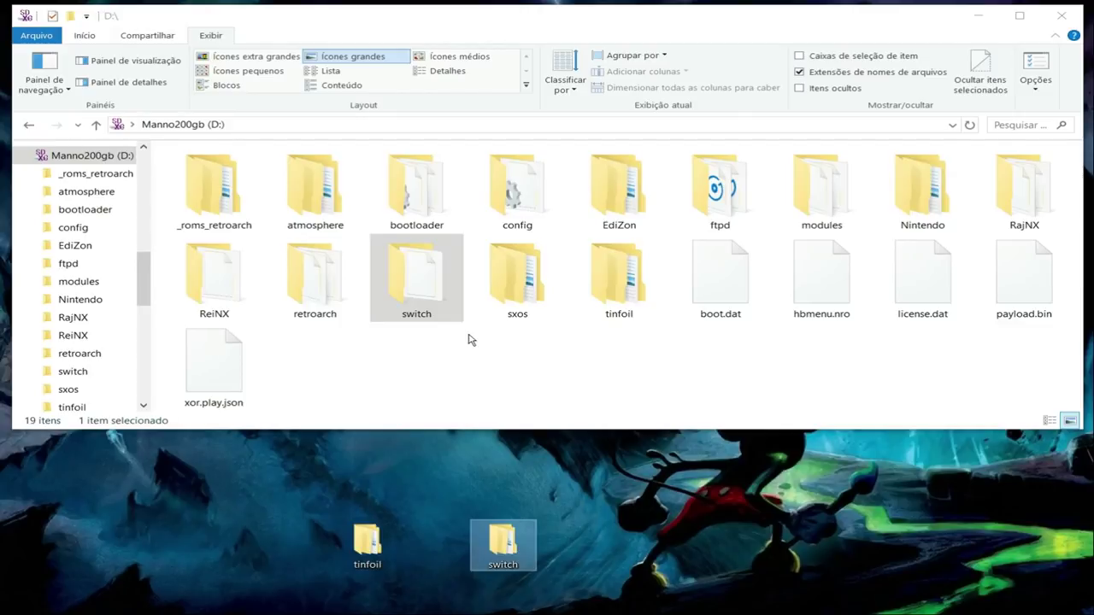
{"action": "left_click", "coordinate": [626, 296]}
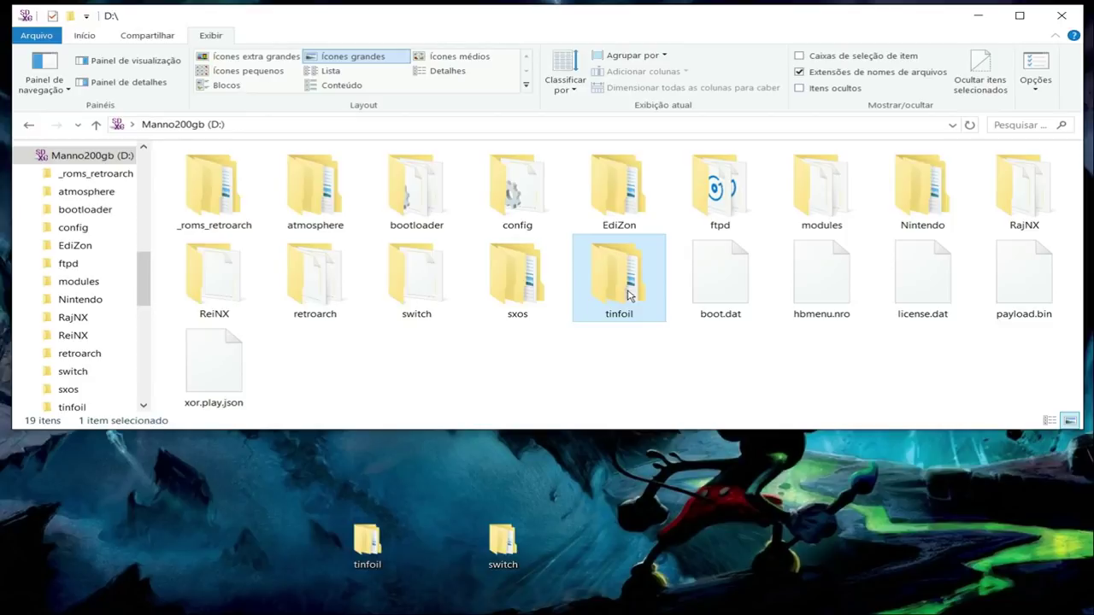
Copy hbmenu.nsp from the desktop tinfoil\nsp folder into D:\tinfoil\nsp
{"action": "double_click", "coordinate": [628, 295]}
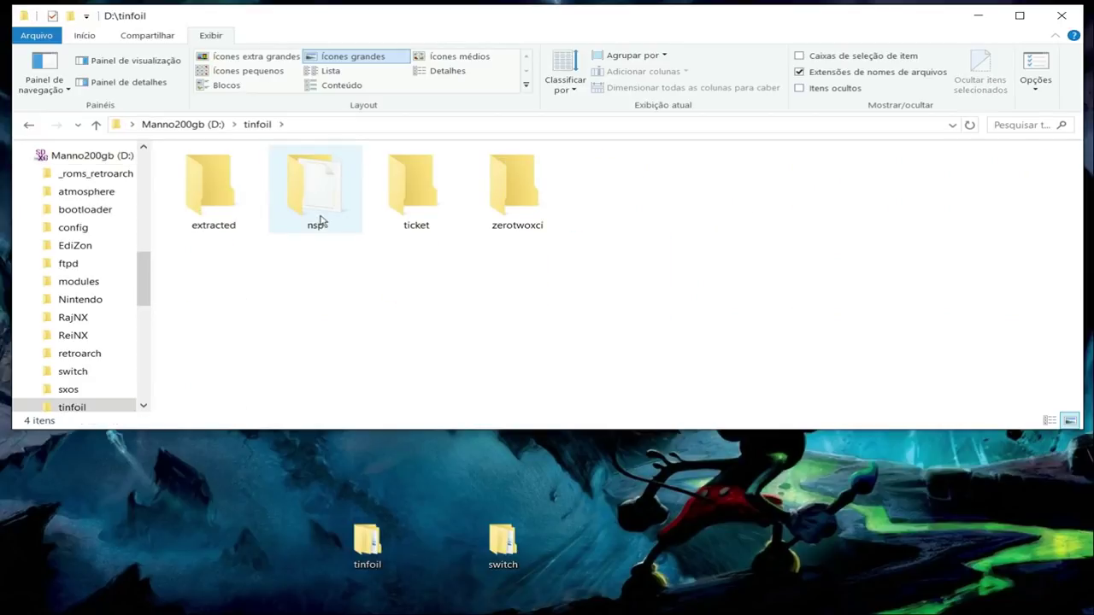
{"action": "double_click", "coordinate": [320, 221]}
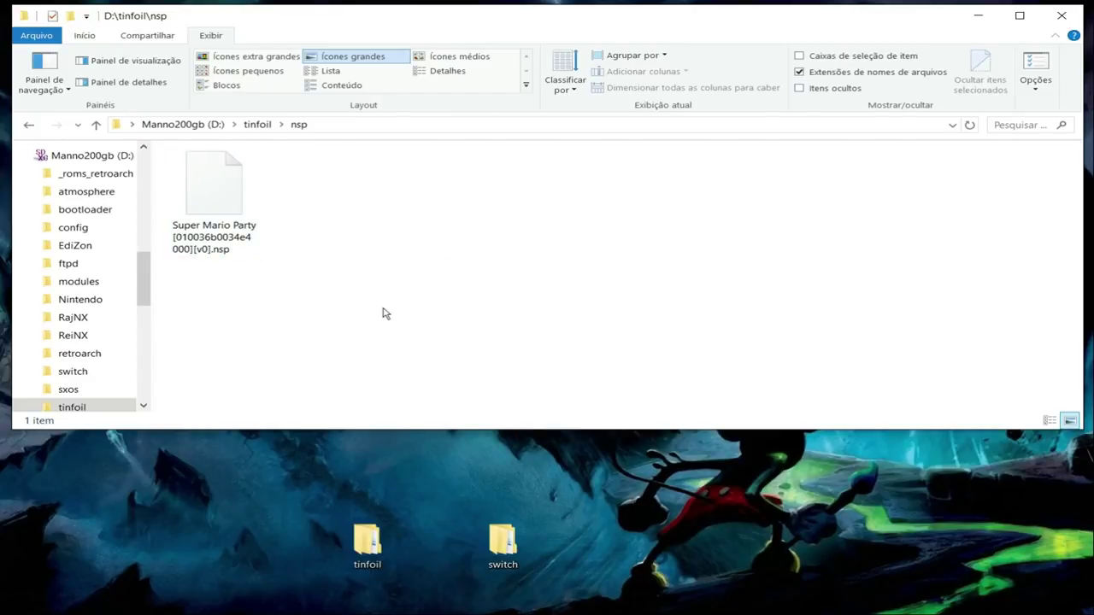
{"action": "double_click", "coordinate": [367, 545]}
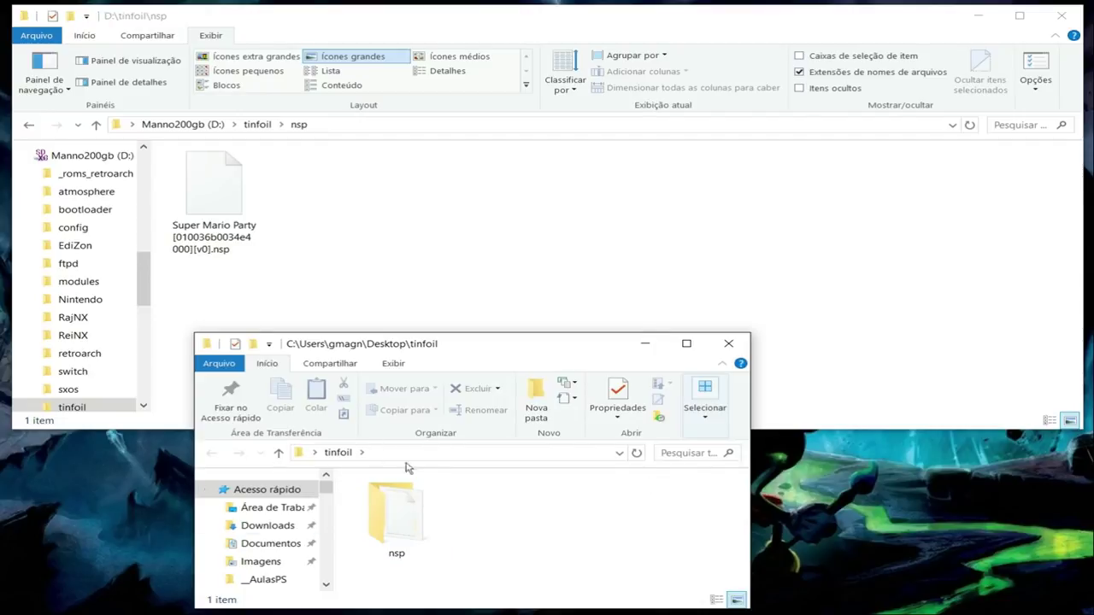
{"action": "double_click", "coordinate": [405, 508]}
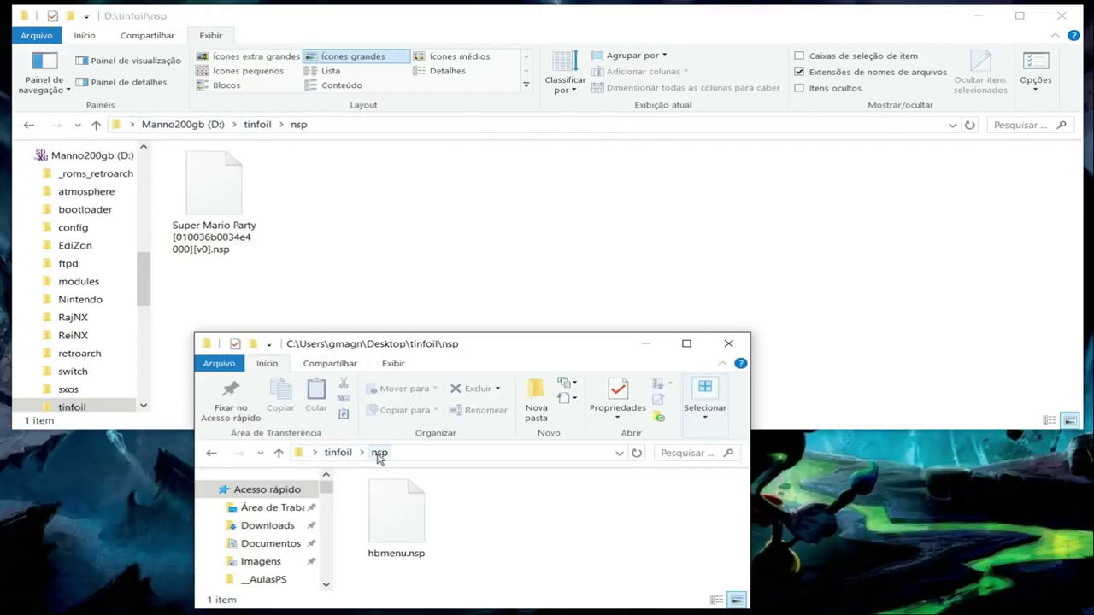
{"action": "left_click_drag", "start_coordinate": [406, 523], "coordinate": [396, 243]}
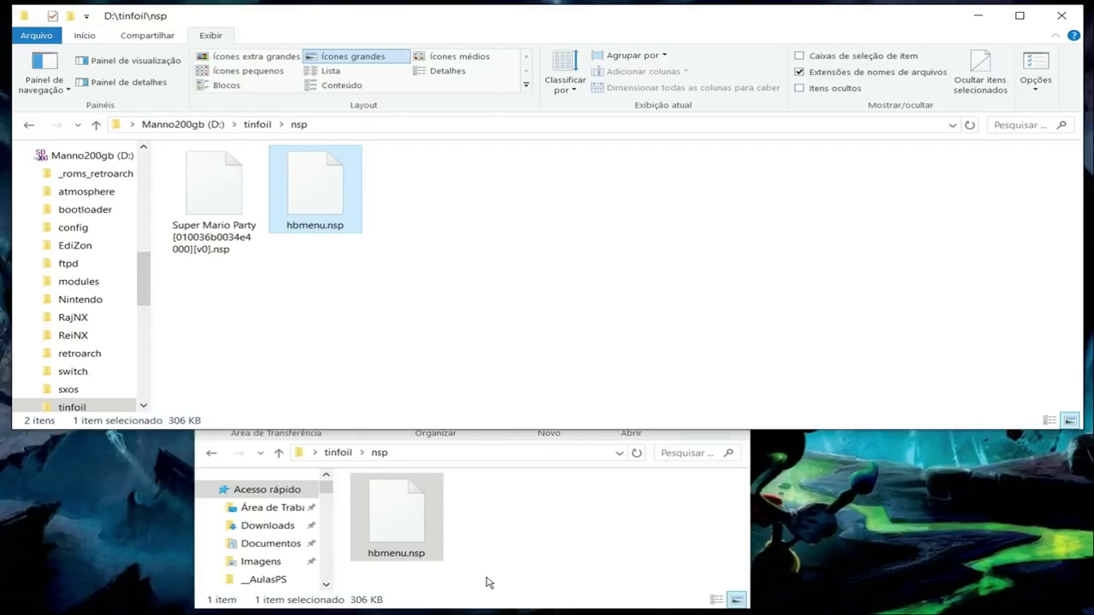
{"action": "left_click", "coordinate": [555, 506]}
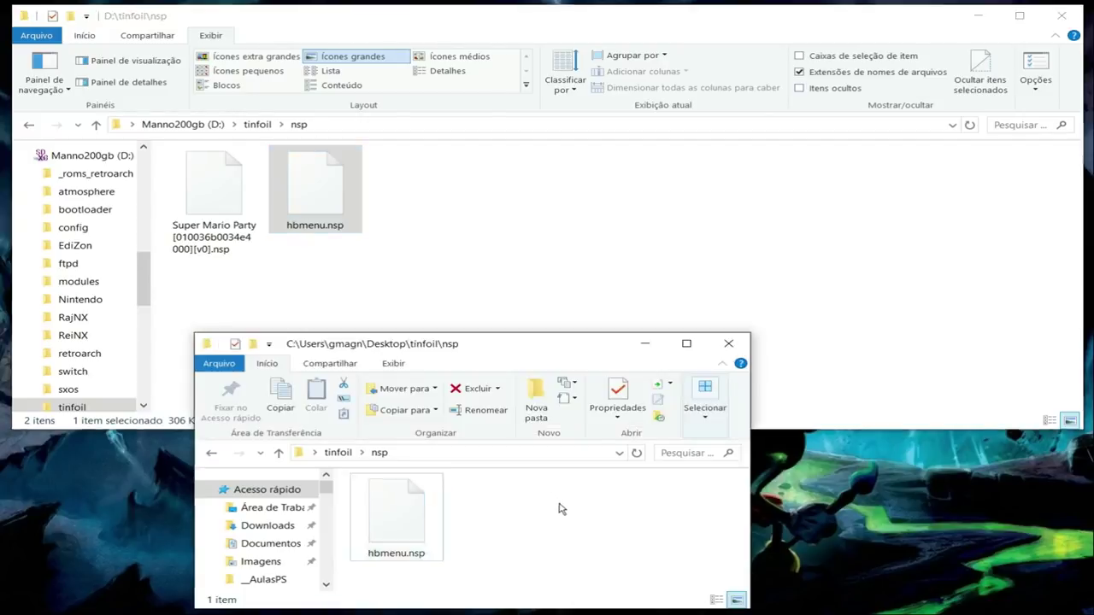
Close the desktop tinfoil folder window and delete the tinfoil folder from the desktop
{"action": "left_click", "coordinate": [728, 345]}
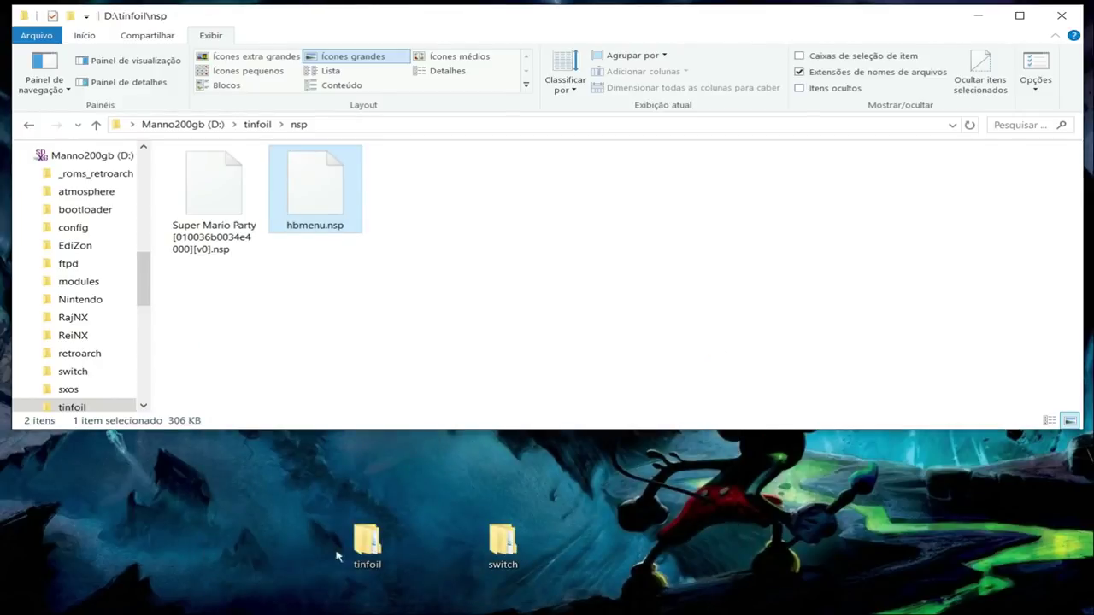
{"action": "left_click", "coordinate": [369, 547]}
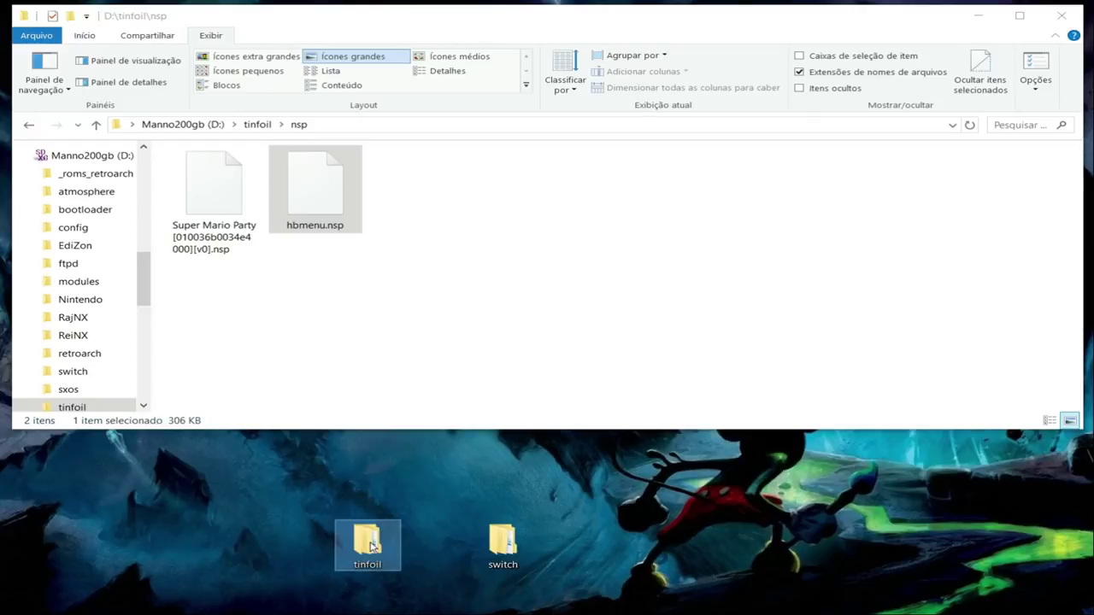
{"action": "key", "text": "Delete"}
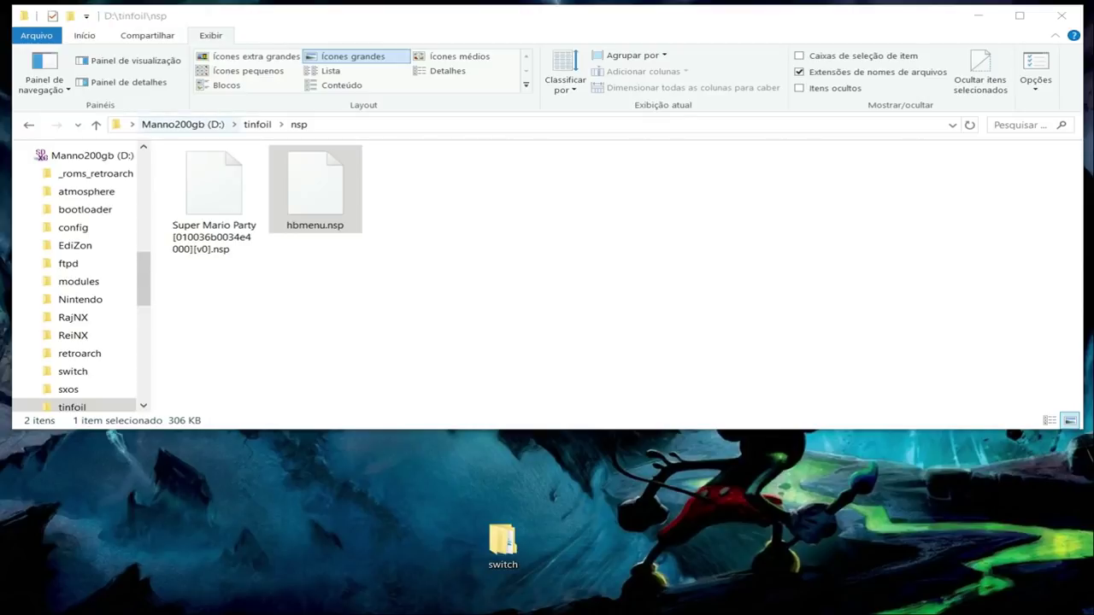
Copy the dhewm3 folder from the desktop switch folder into D:\switch and close the source folder window
{"action": "left_click", "coordinate": [96, 124]}
{"action": "left_click", "coordinate": [96, 124]}
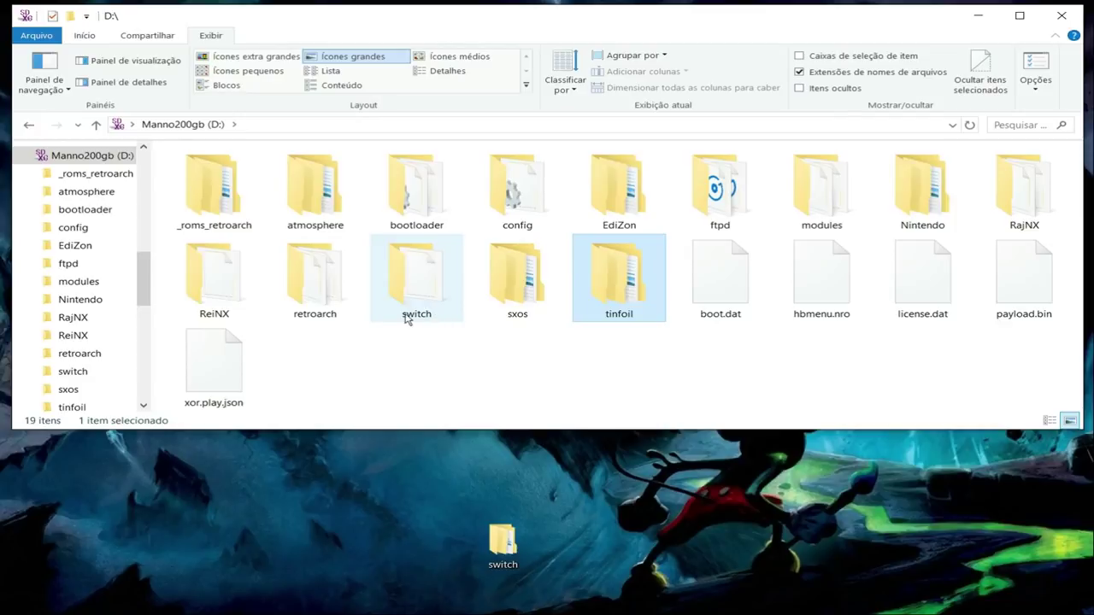
{"action": "double_click", "coordinate": [416, 273]}
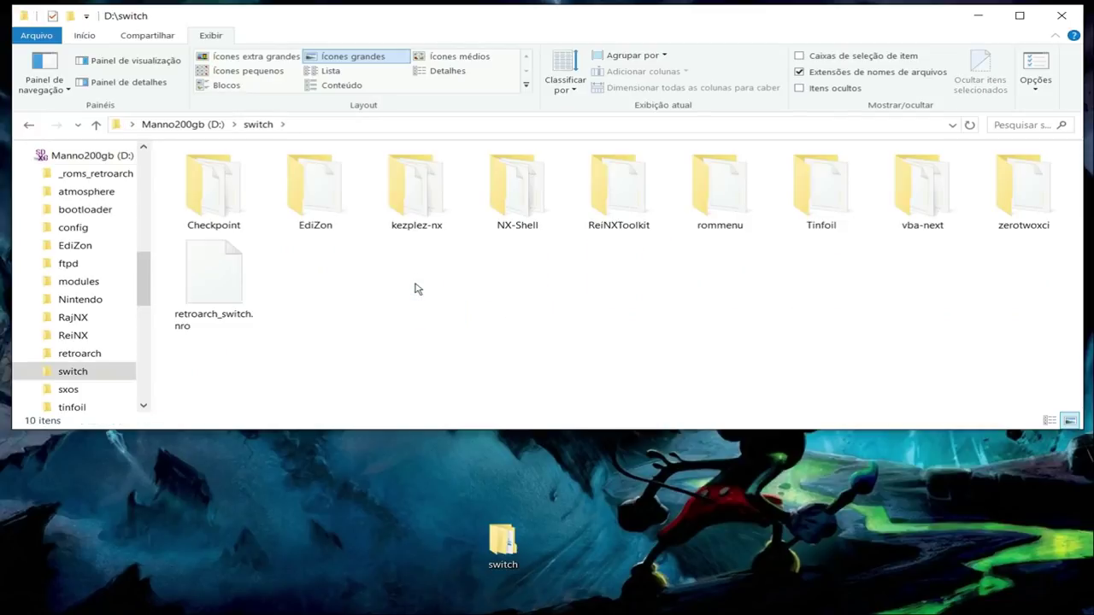
{"action": "double_click", "coordinate": [508, 552]}
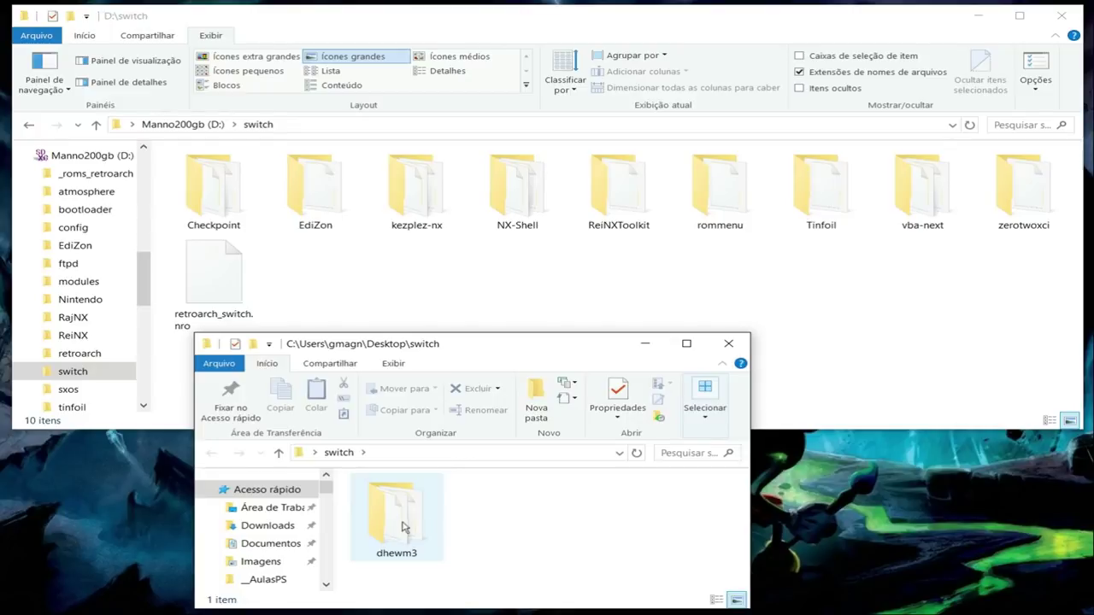
{"action": "left_click", "coordinate": [417, 528]}
{"action": "left_click_drag", "start_coordinate": [417, 527], "coordinate": [873, 351]}
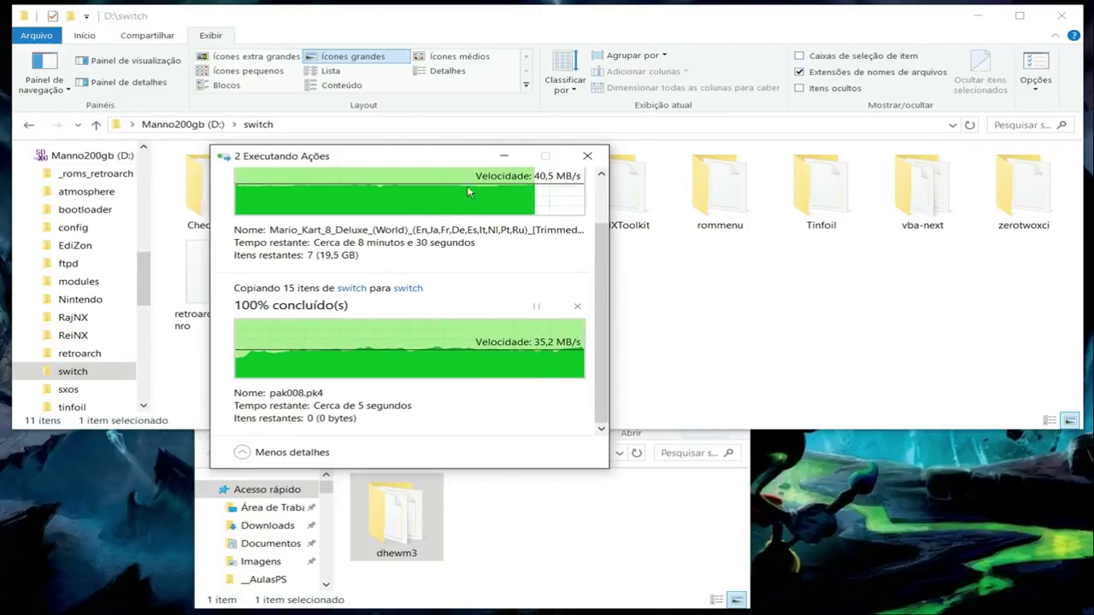
{"action": "left_click", "coordinate": [503, 159]}
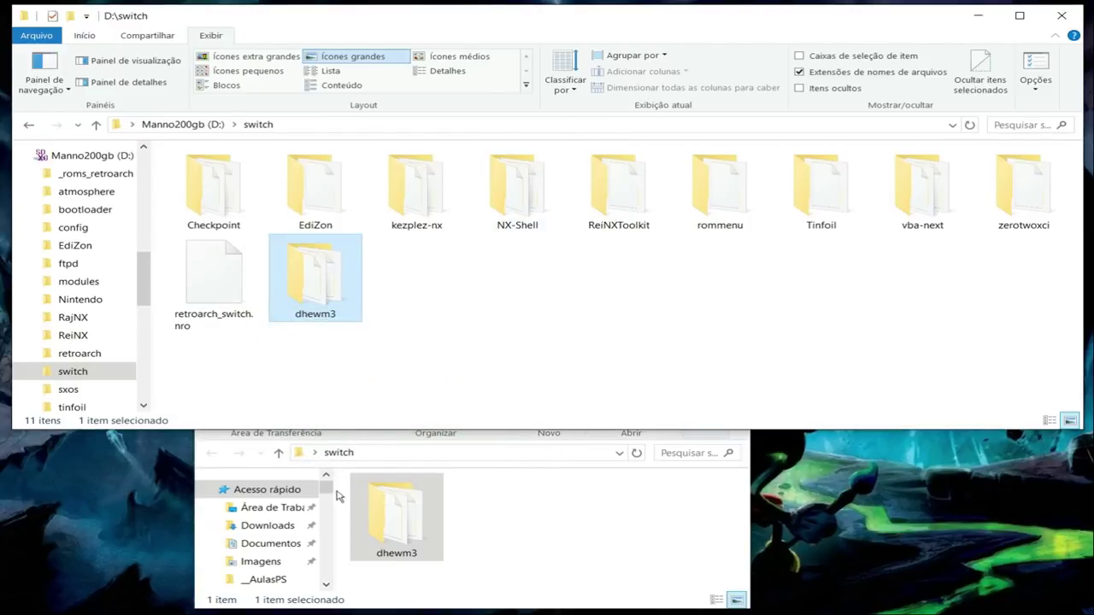
{"action": "left_click", "coordinate": [640, 541]}
{"action": "left_click", "coordinate": [728, 339]}
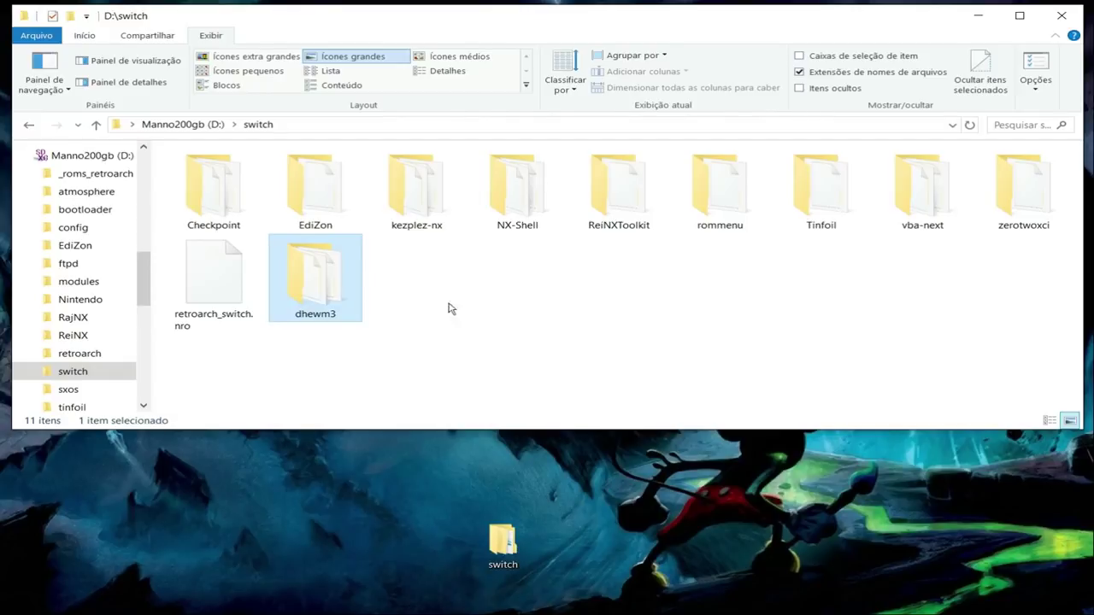
Check the files in D:\switch\dhewm3 and its base subfolder, including dhewm3nx.nro
{"action": "double_click", "coordinate": [333, 296]}
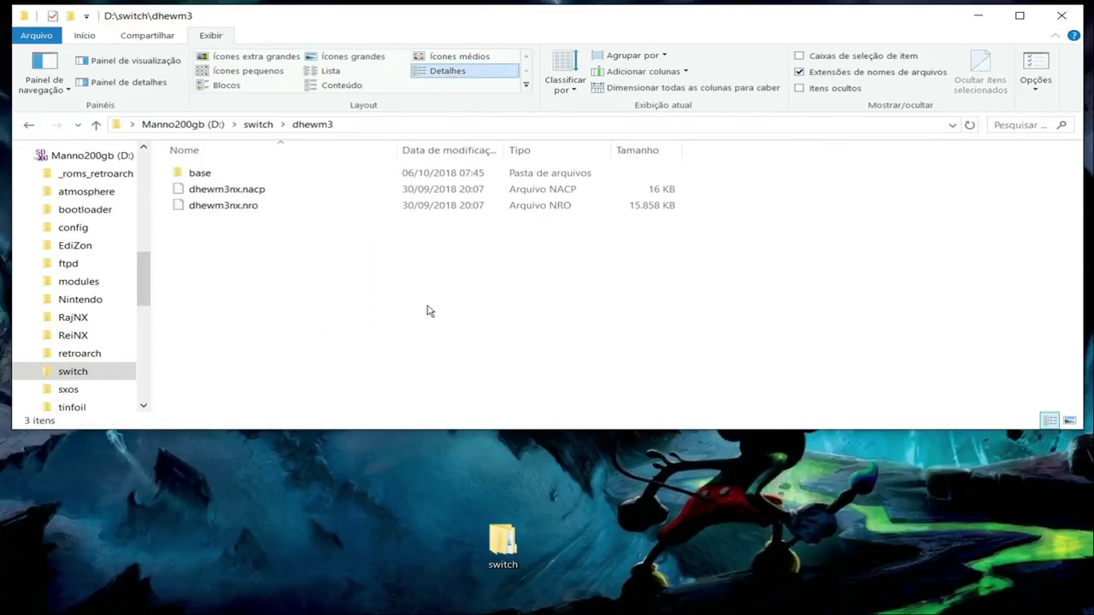
{"action": "left_click", "coordinate": [220, 174]}
{"action": "double_click", "coordinate": [221, 175]}
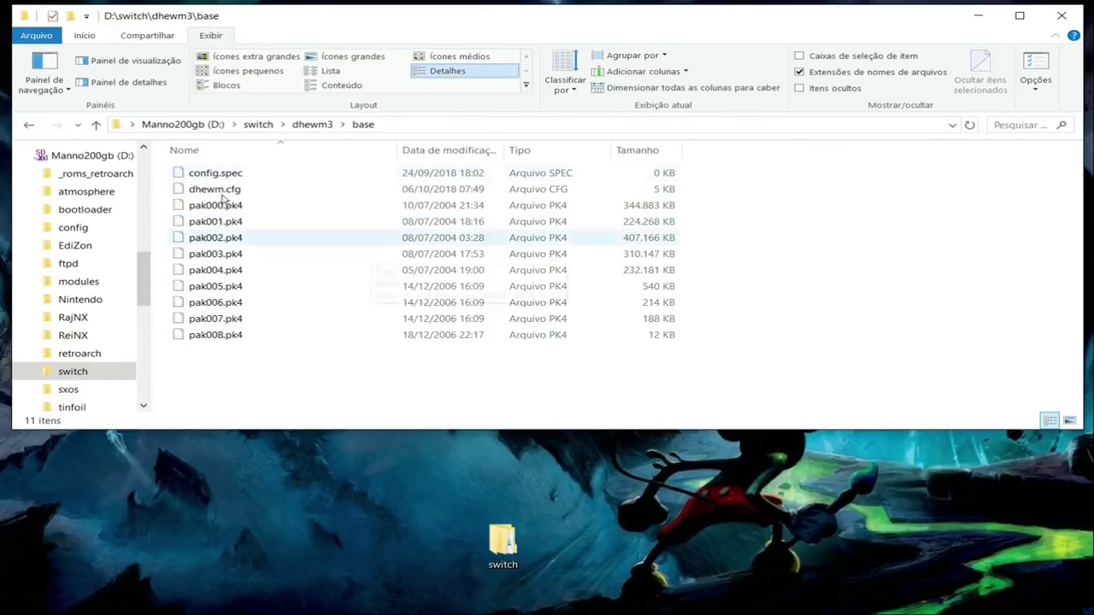
{"action": "left_click", "coordinate": [96, 125]}
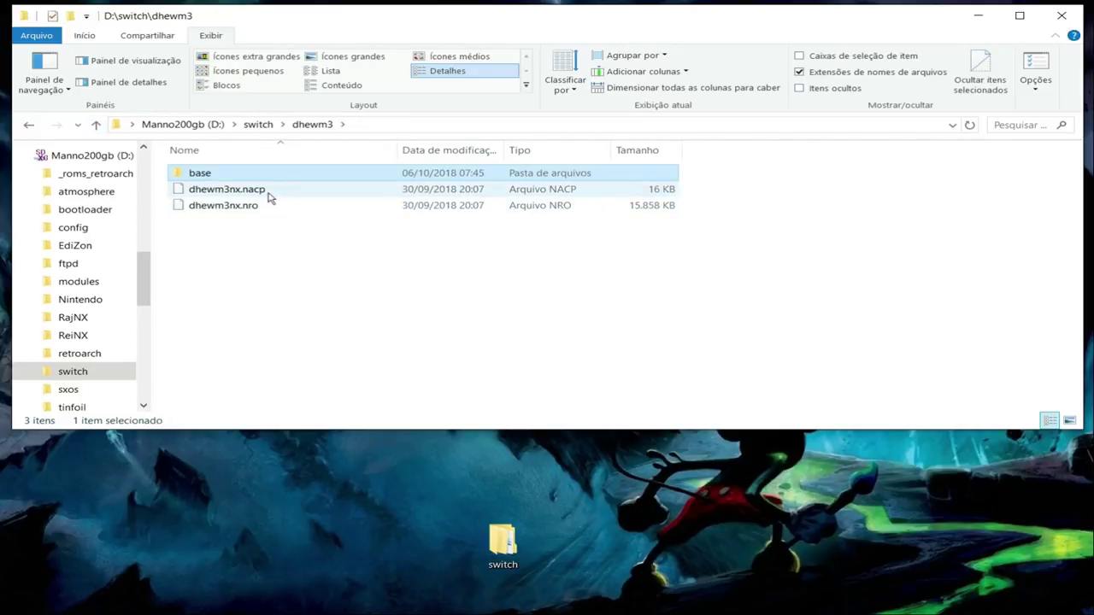
{"action": "left_click", "coordinate": [270, 209]}
{"action": "left_click", "coordinate": [96, 125]}
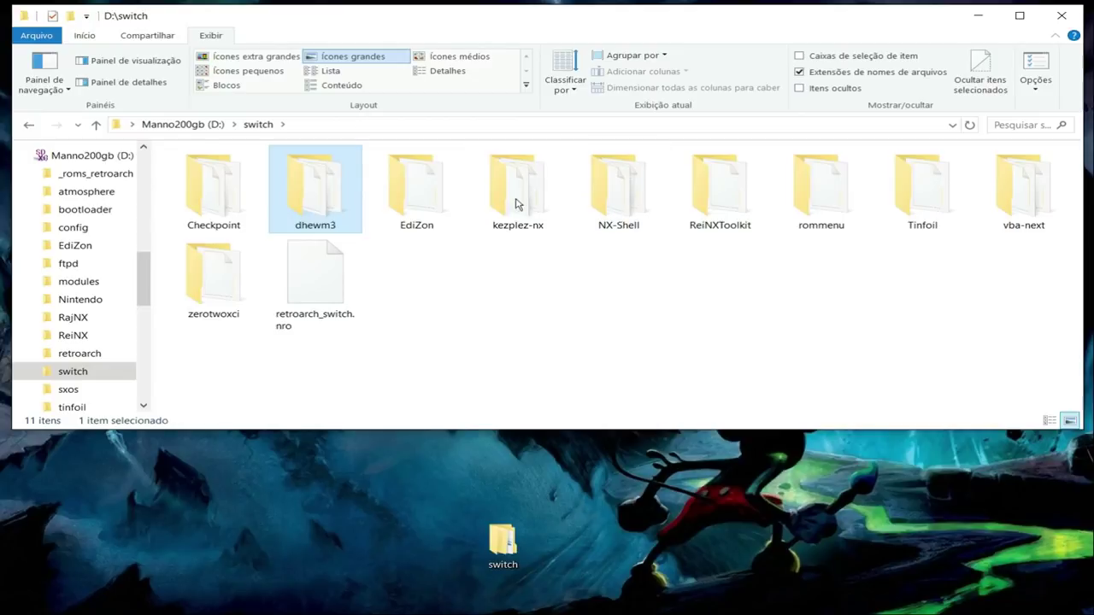
Check for the hbmenu.nsp file in D:\tinfoil\nsp and return to the tinfoil folder
{"action": "left_click", "coordinate": [96, 125]}
{"action": "double_click", "coordinate": [607, 282]}
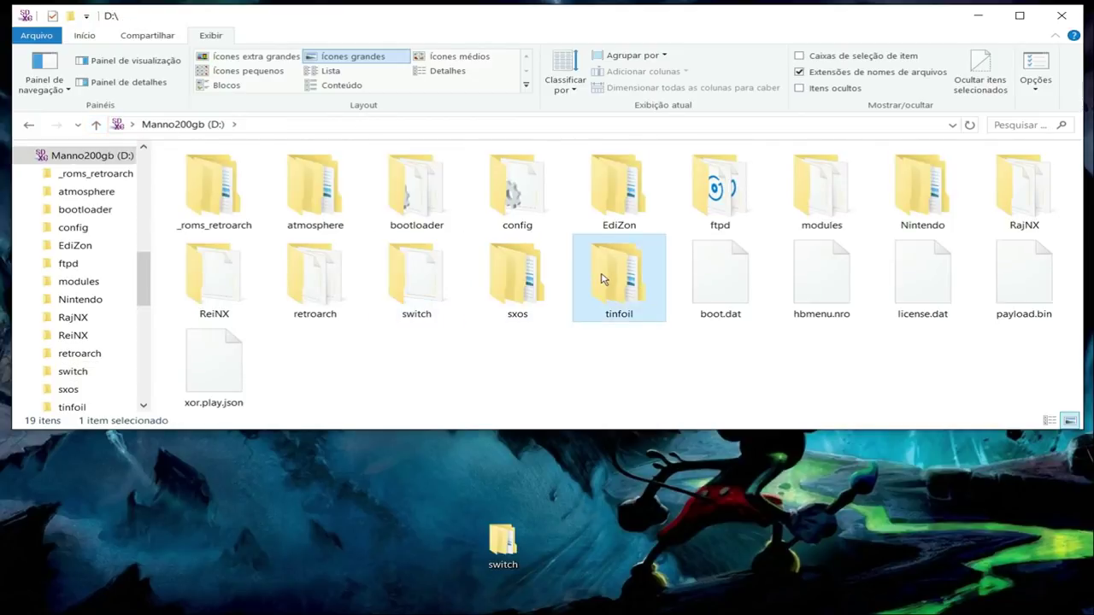
{"action": "left_click", "coordinate": [347, 205]}
{"action": "double_click", "coordinate": [347, 205]}
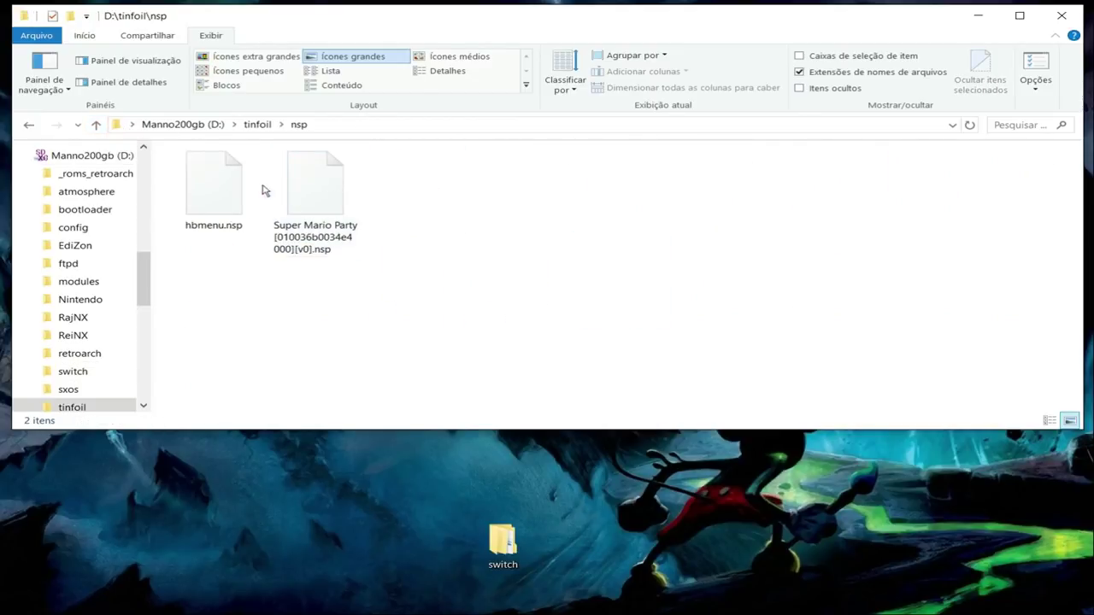
{"action": "left_click", "coordinate": [232, 195]}
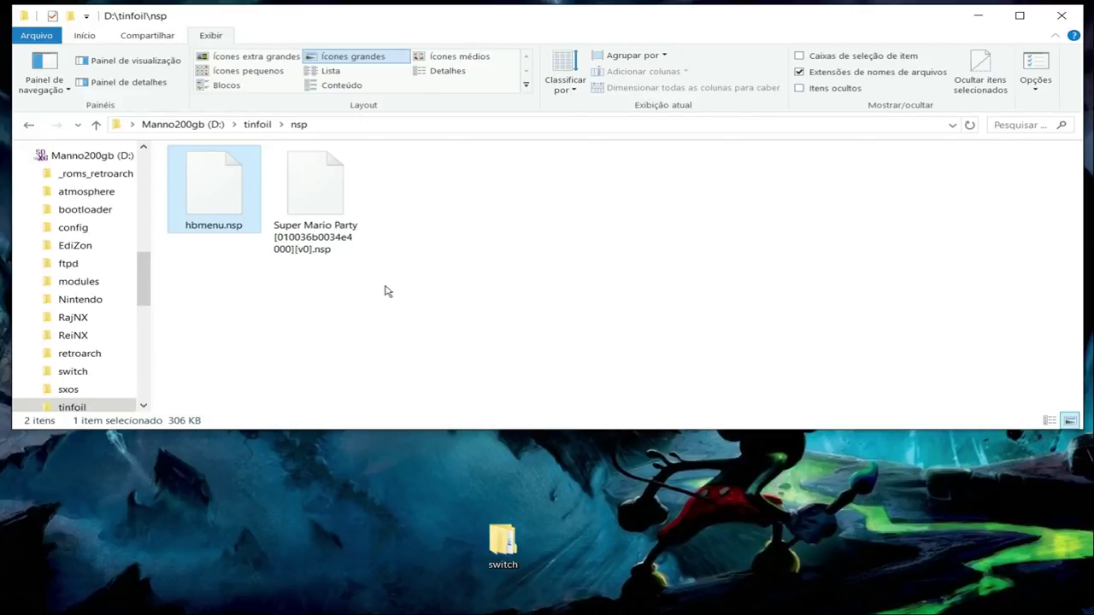
{"action": "left_click", "coordinate": [96, 124]}
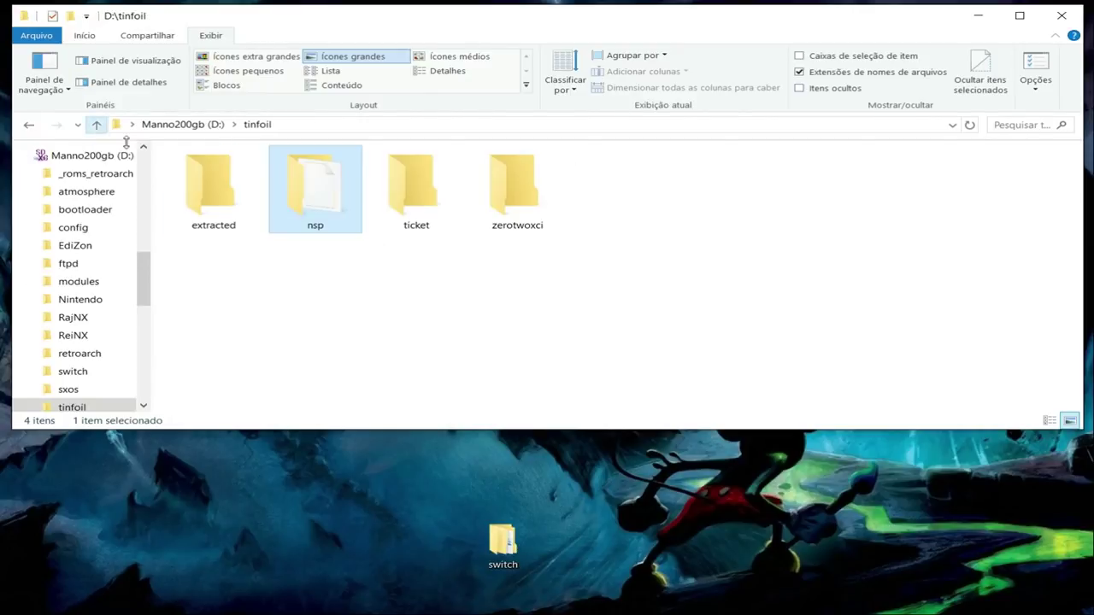